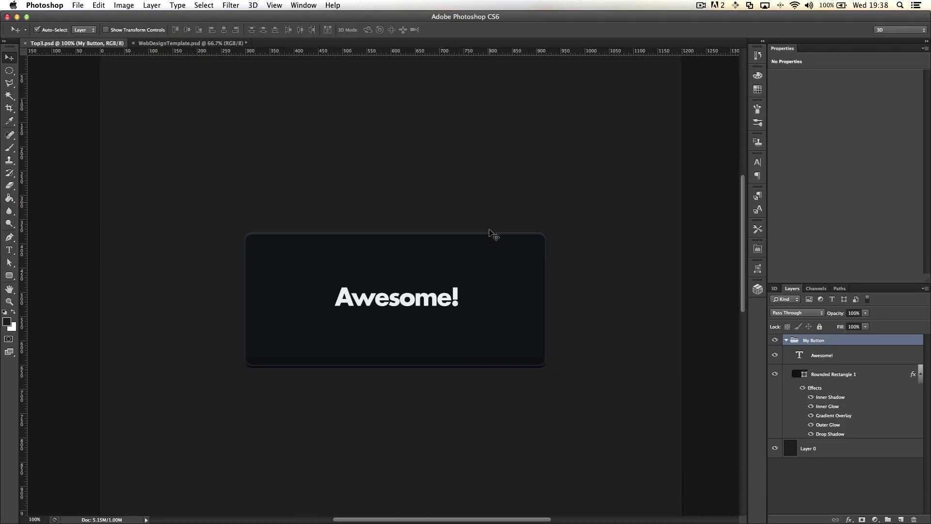
Step: Return to Top3.psd showing the dark Awesome! button and its My Button group
key("ctrl+z")
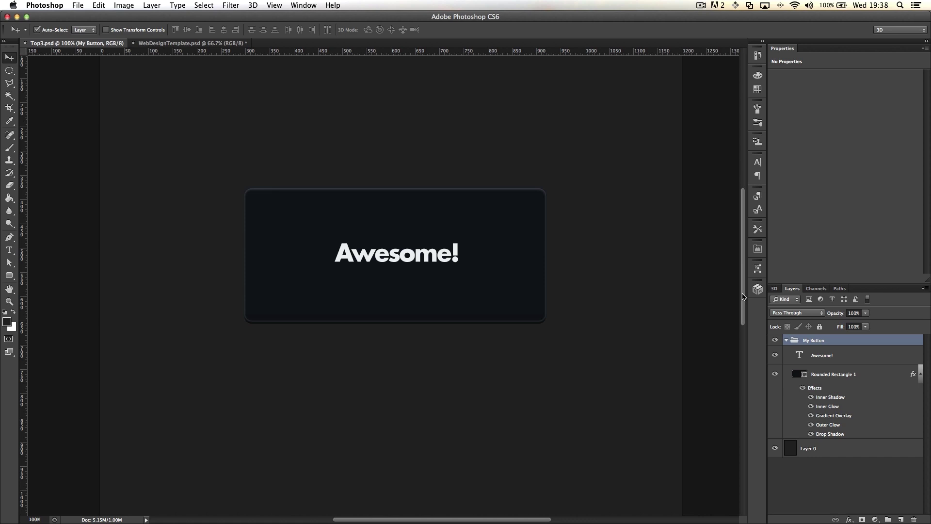
Step: With the Cut and Slice me panel open, rename the group to 'My Button@'
left_click(759, 269)
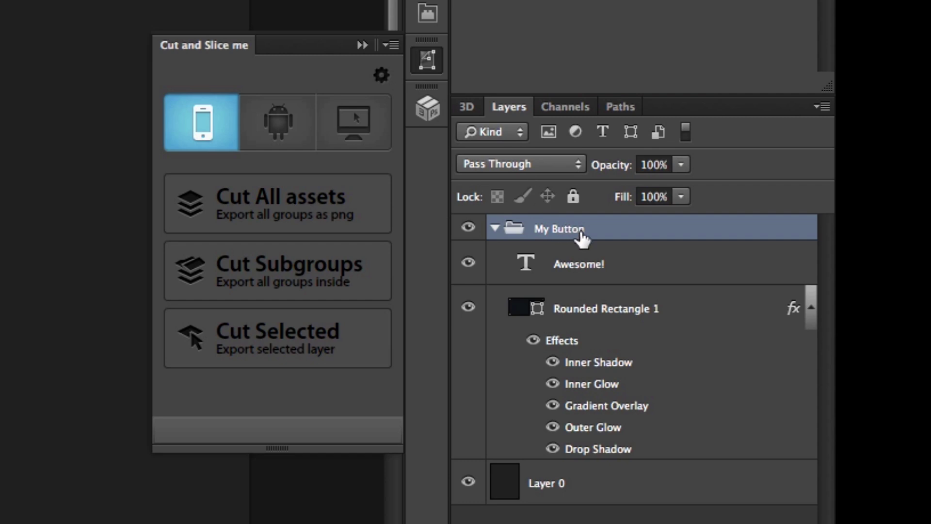
double_click(578, 234)
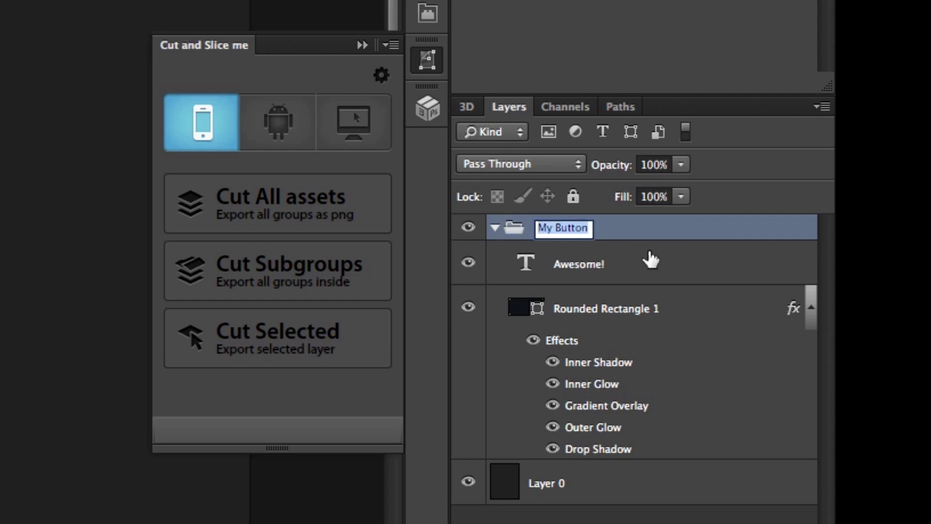
left_click(588, 228)
type("@")
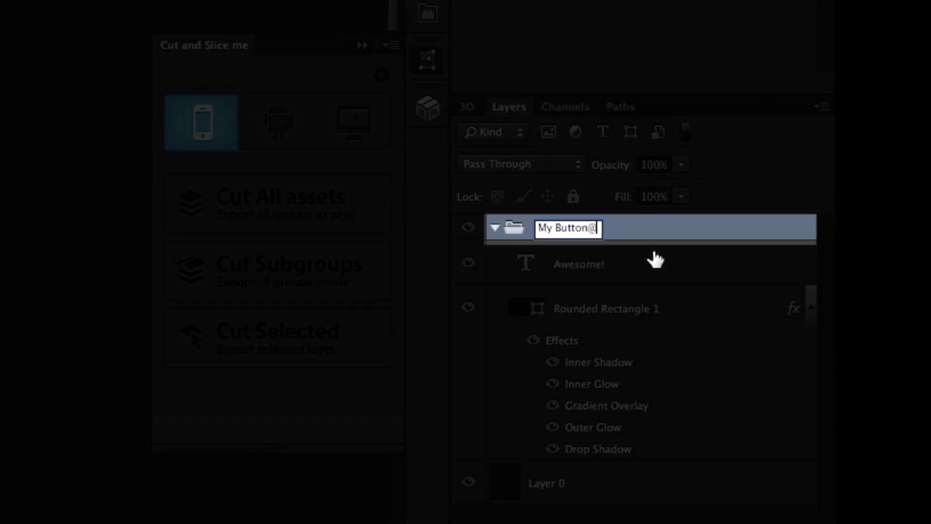
key("Return")
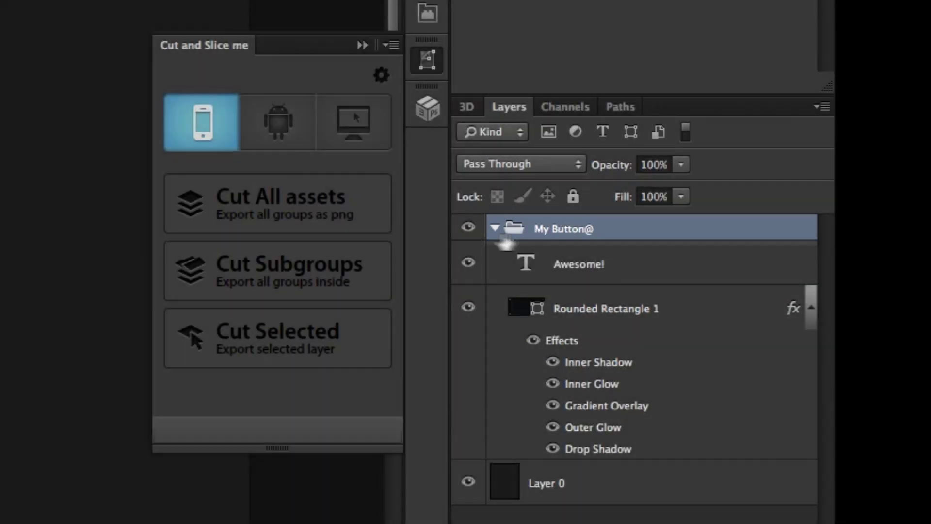
Step: Export all groups as iPhone PNG assets with Cut All assets, then view Finder
left_click(495, 228)
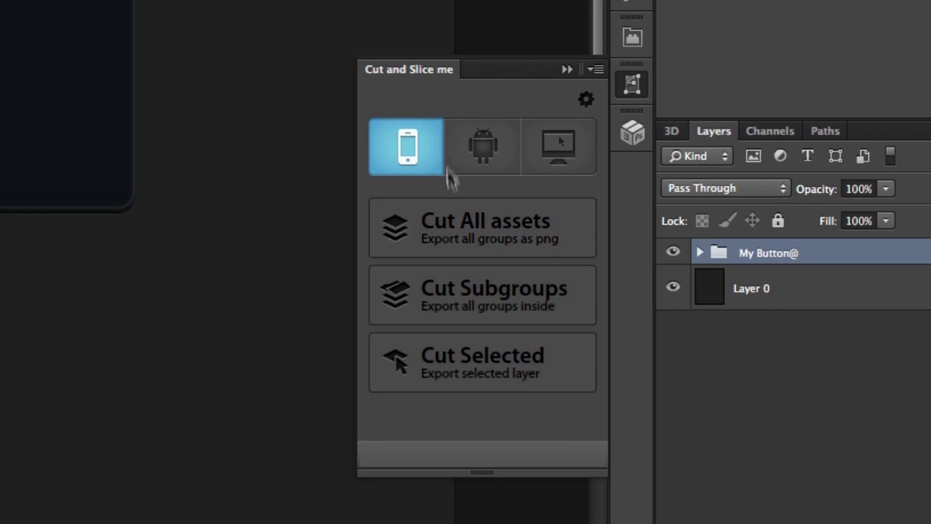
left_click(487, 237)
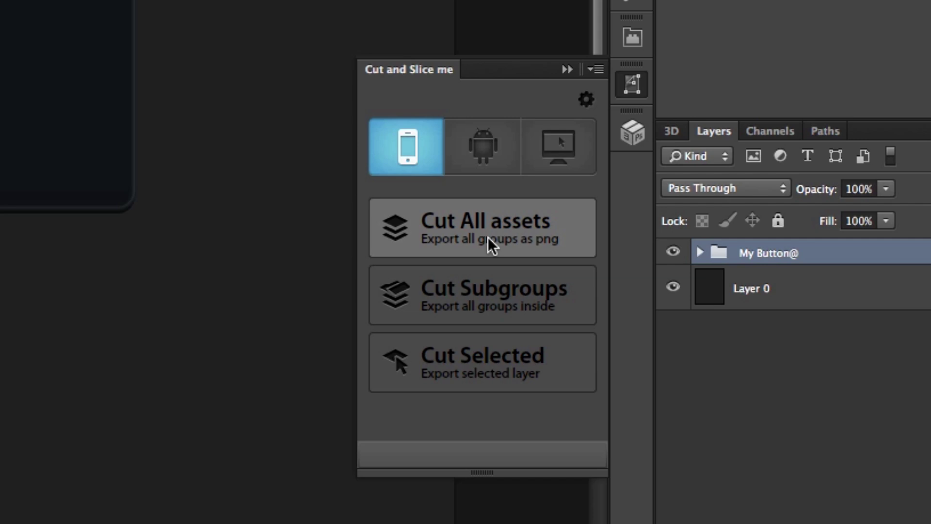
key("super+Tab")
key("super+Tab")
key("super+Tab")
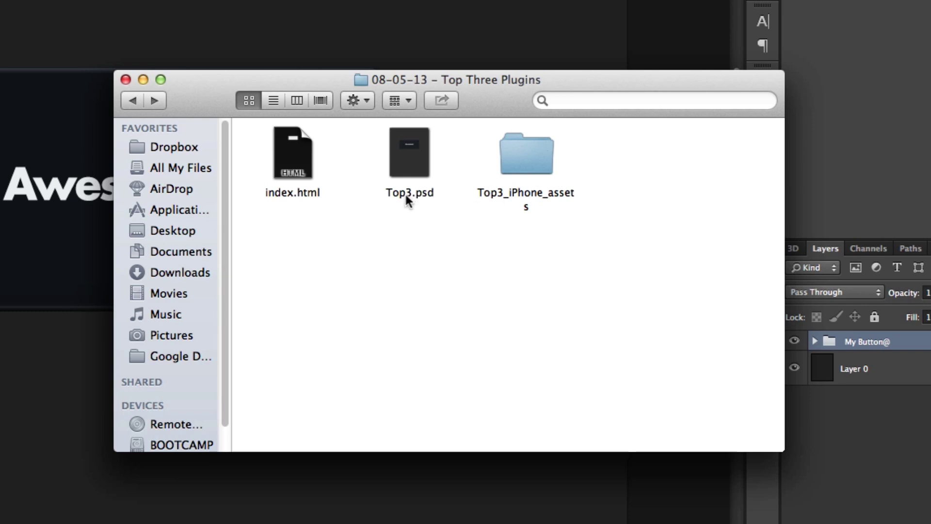
left_click(519, 198)
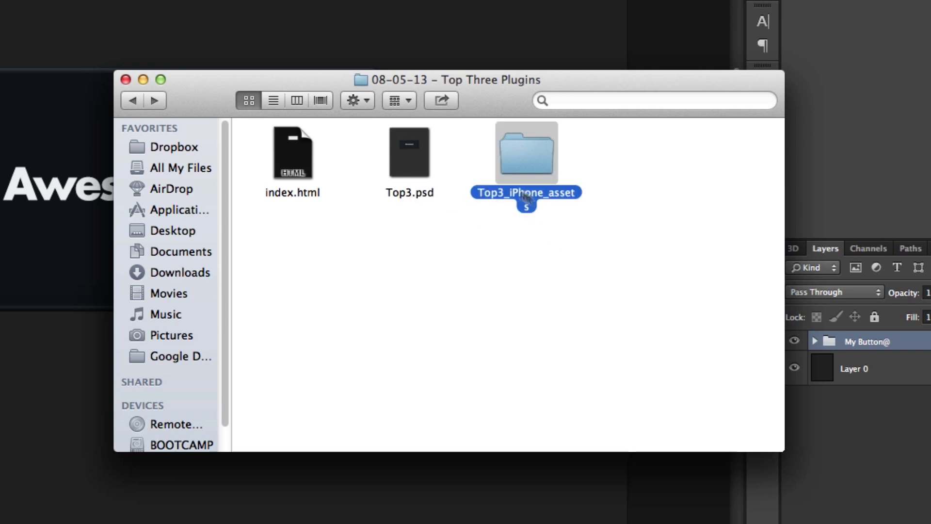
double_click(555, 195)
left_click(318, 196)
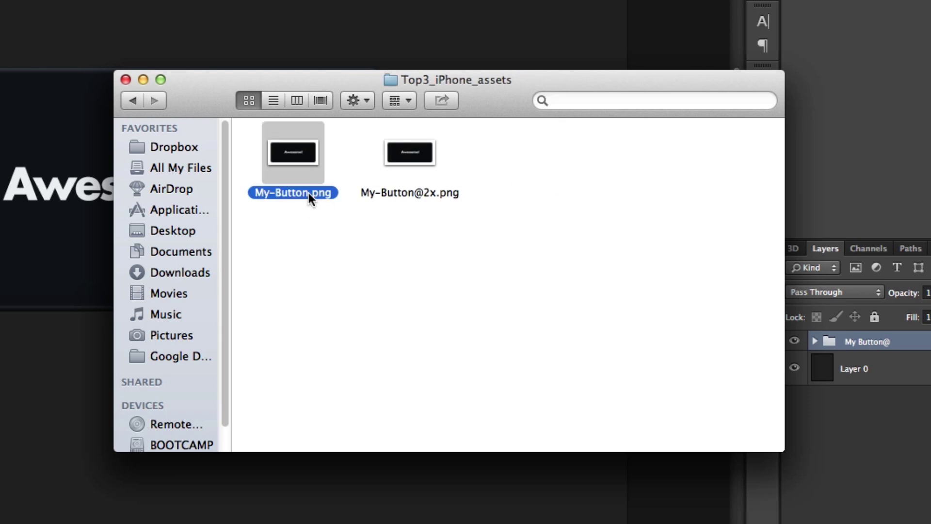
key("space")
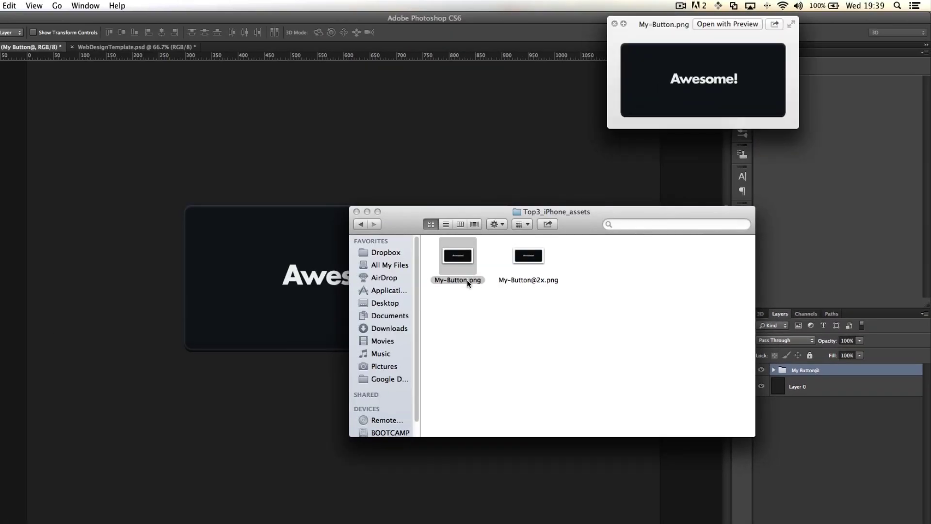
key("Right")
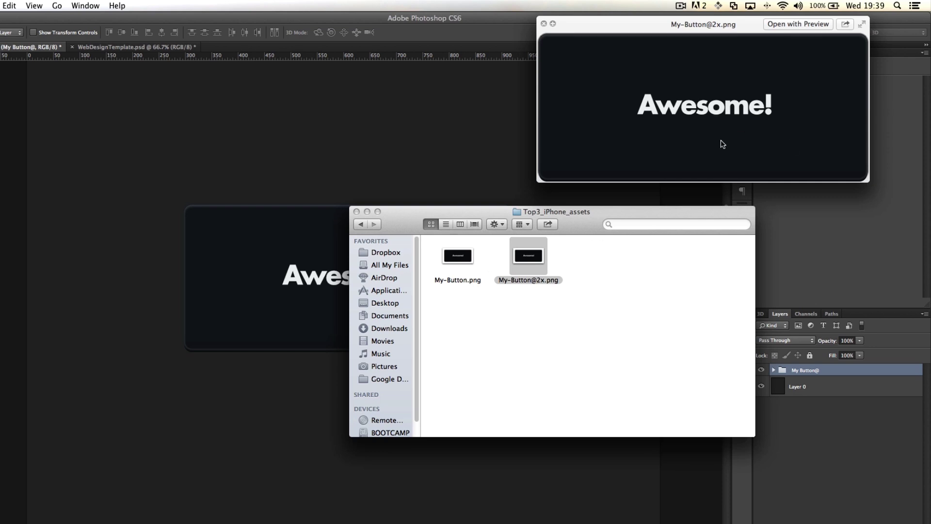
key("space")
left_click(824, 427)
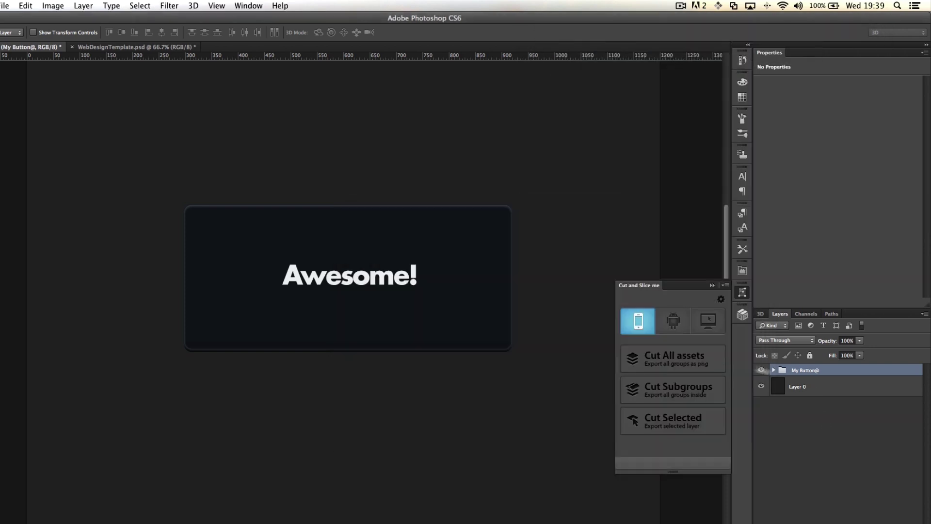
Step: Duplicate the My Button@ group and name the copy 'normal'
left_click(774, 371)
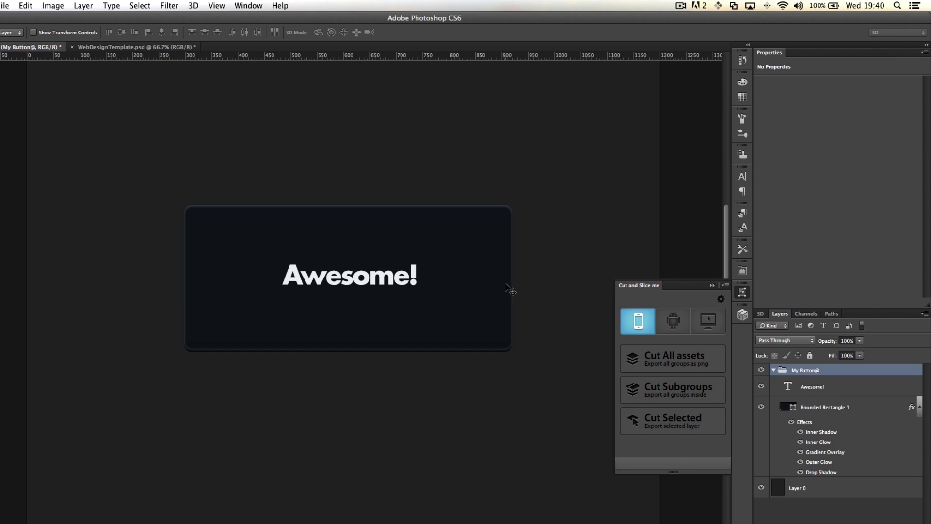
key("super+j")
double_click(811, 369)
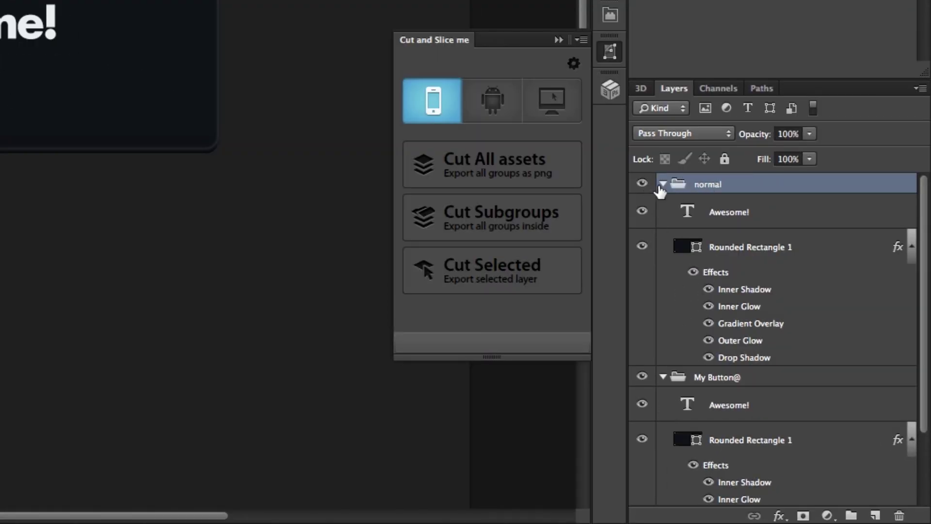
Step: Duplicate the normal group and rename the copy 'hover'
key("ctrl+j")
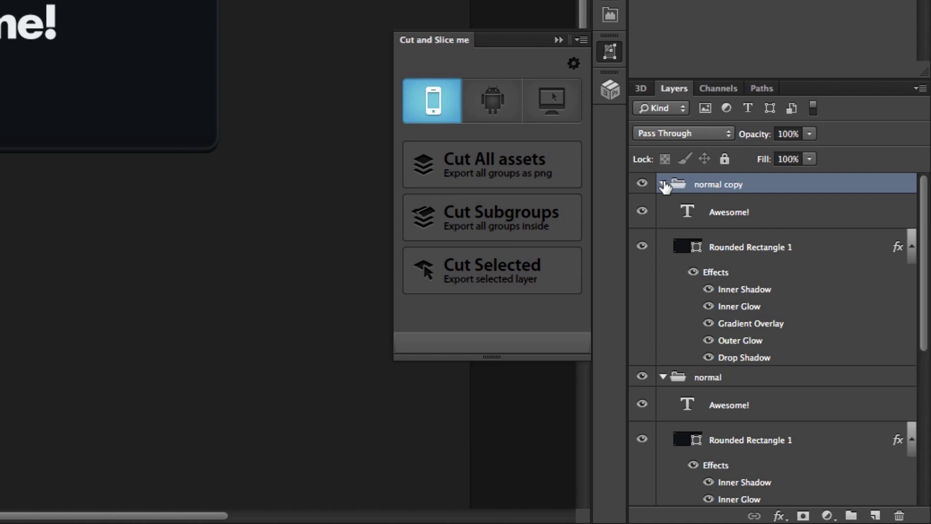
double_click(713, 183)
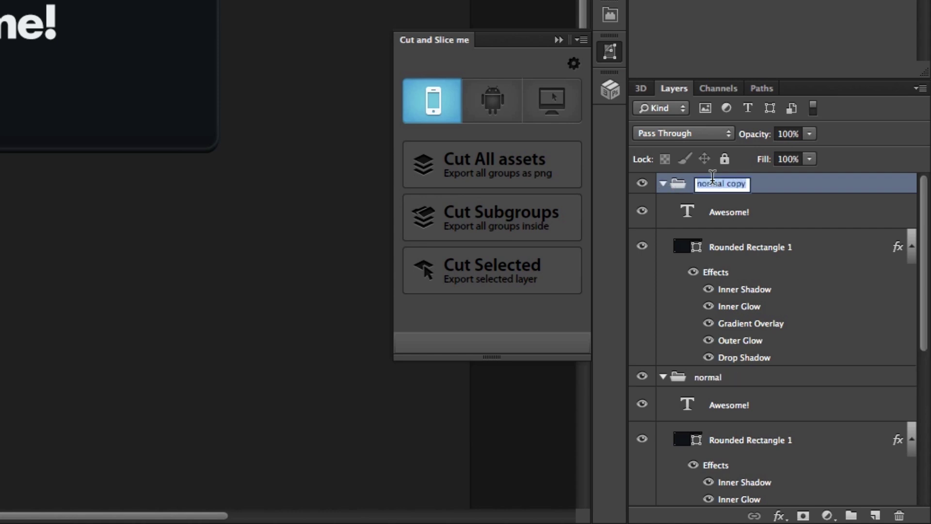
type("hover")
key("Return")
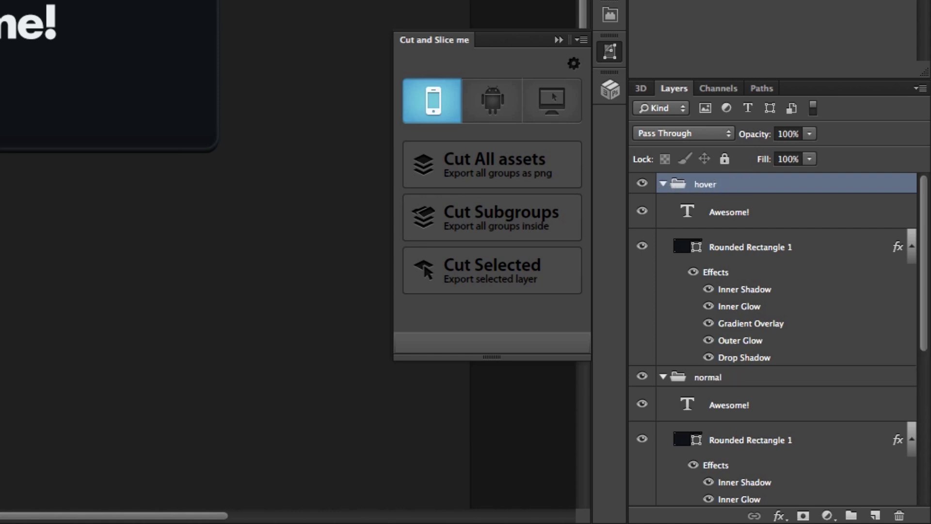
left_click(727, 246)
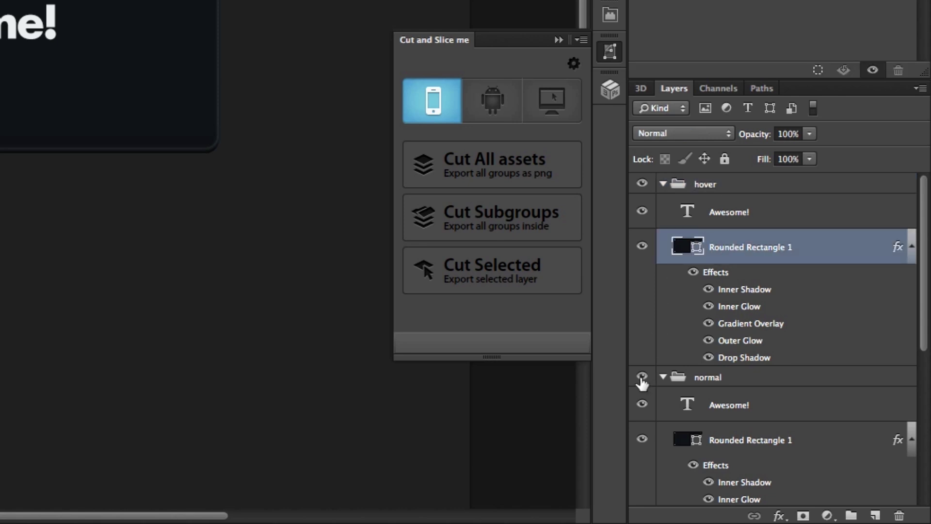
Step: Collapse and hide the normal group, and collapse My Button@
left_click(662, 378)
left_click(662, 397)
left_click(641, 398)
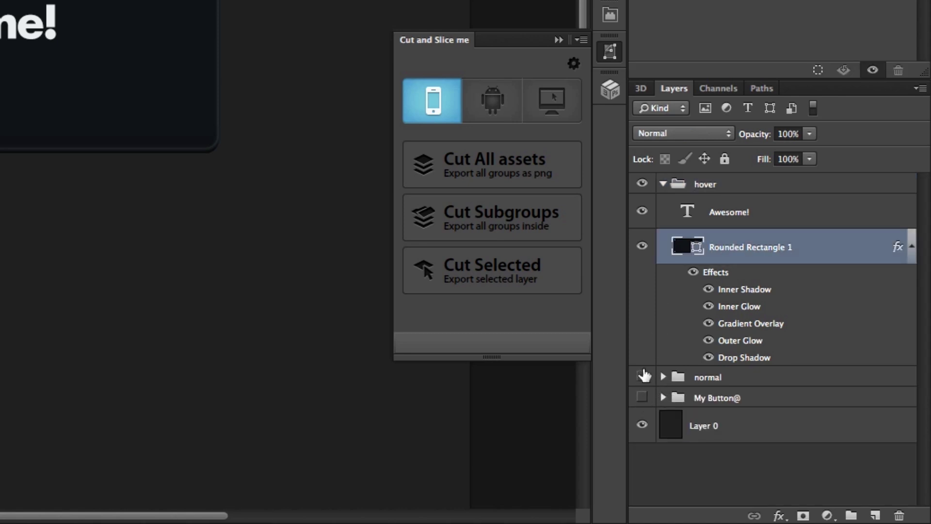
Step: Hide My Button@ and set the hover rectangle's Gradient Overlay to 90° angle, 21% opacity
left_click(641, 377)
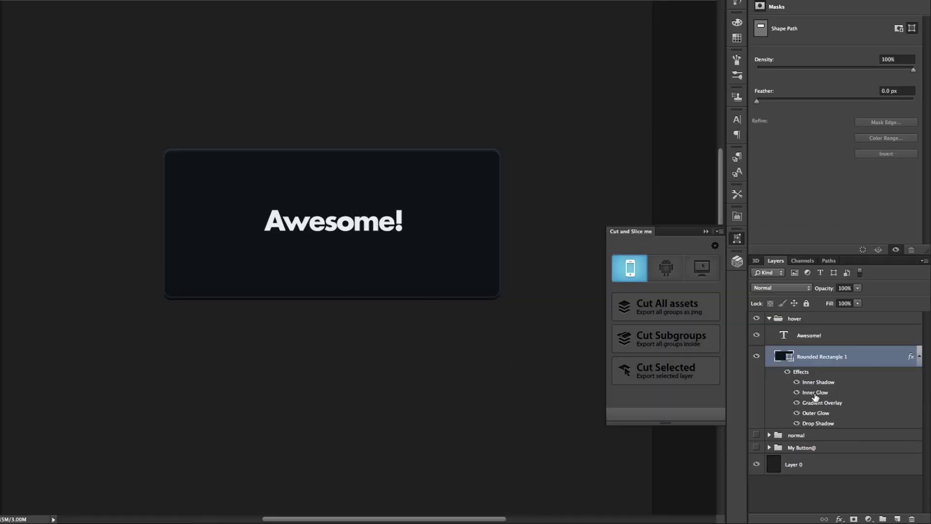
double_click(822, 404)
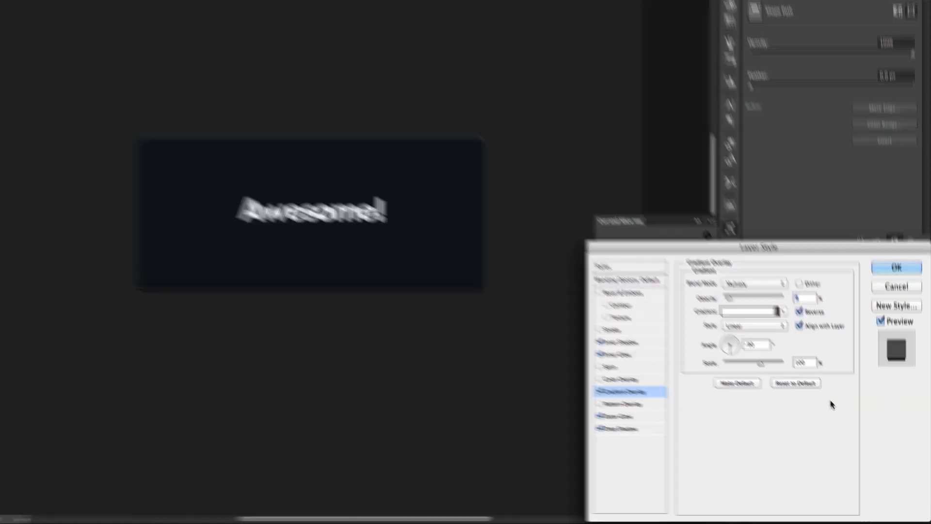
left_click_drag(622, 195, 537, 201)
type("90")
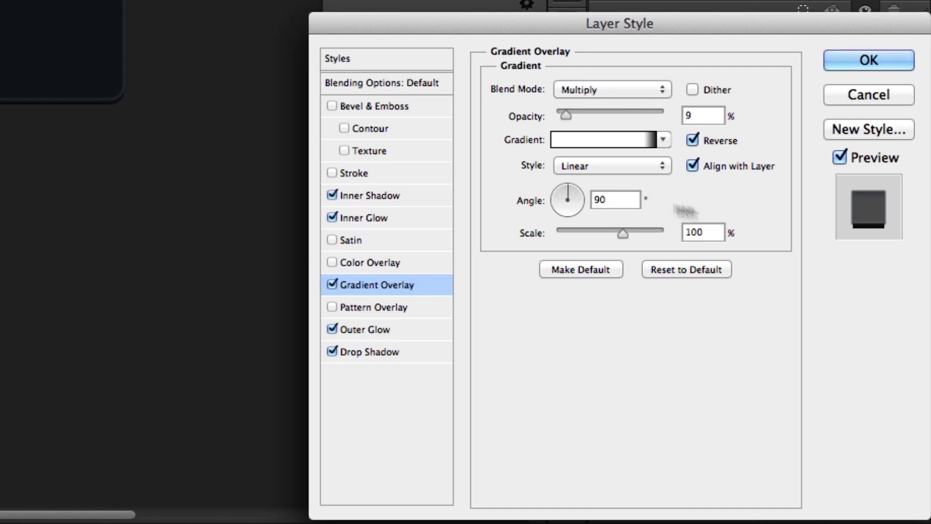
left_click_drag(566, 115, 578, 113)
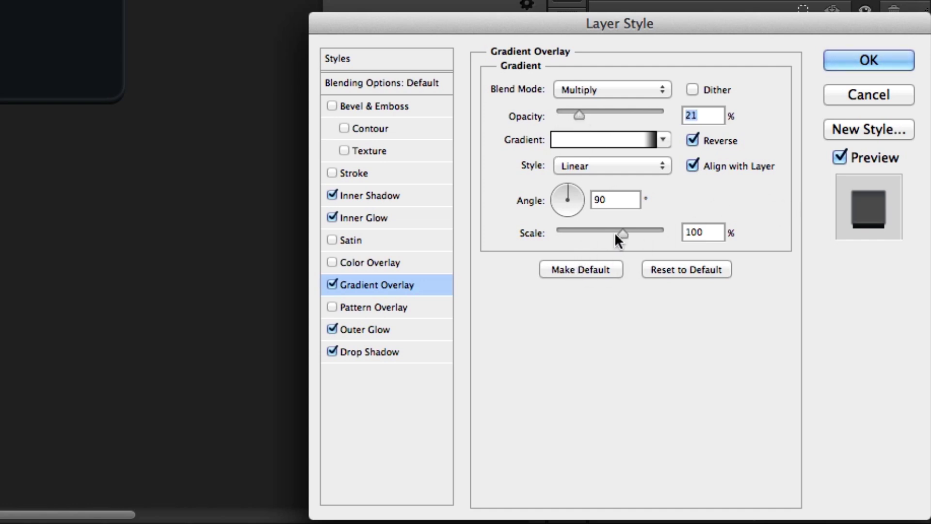
left_click(629, 232)
left_click_drag(630, 230, 621, 231)
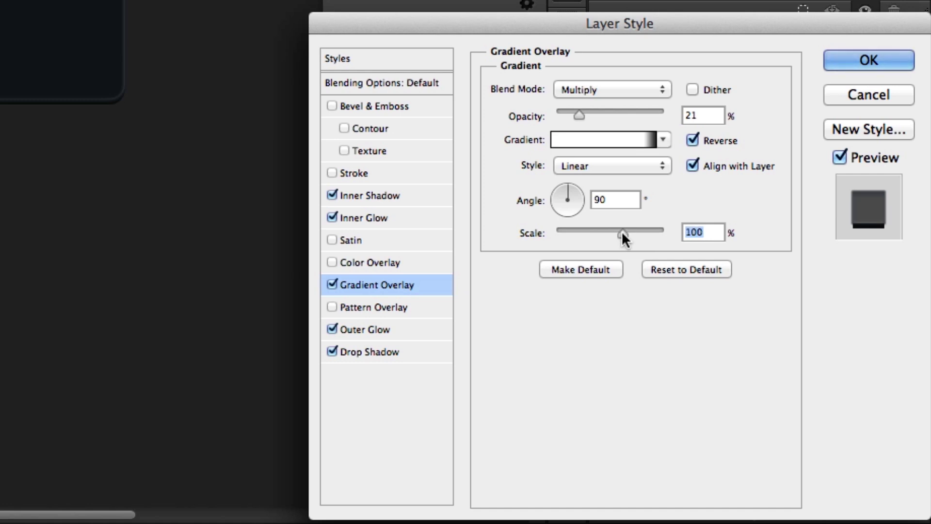
Step: Set the Outer Glow spread to 30% and apply the layer style
left_click(374, 328)
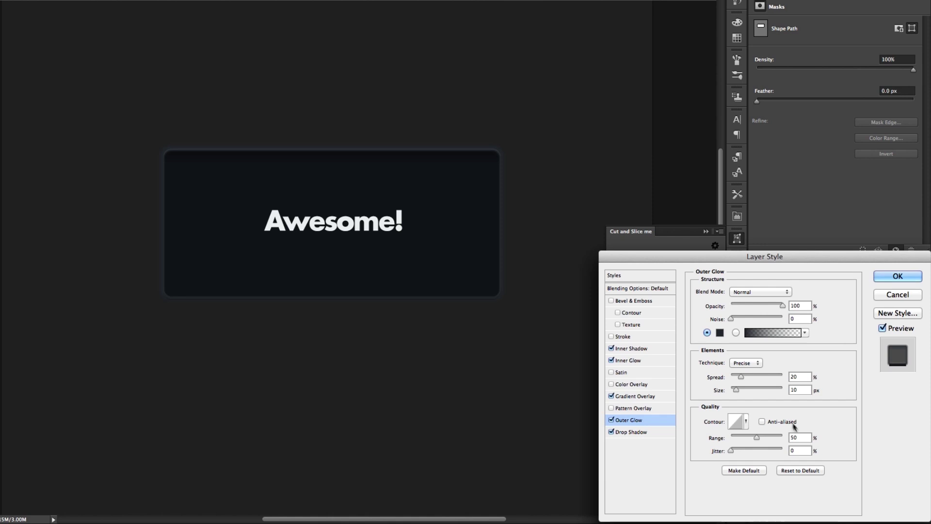
double_click(798, 377)
type("30")
key("Return")
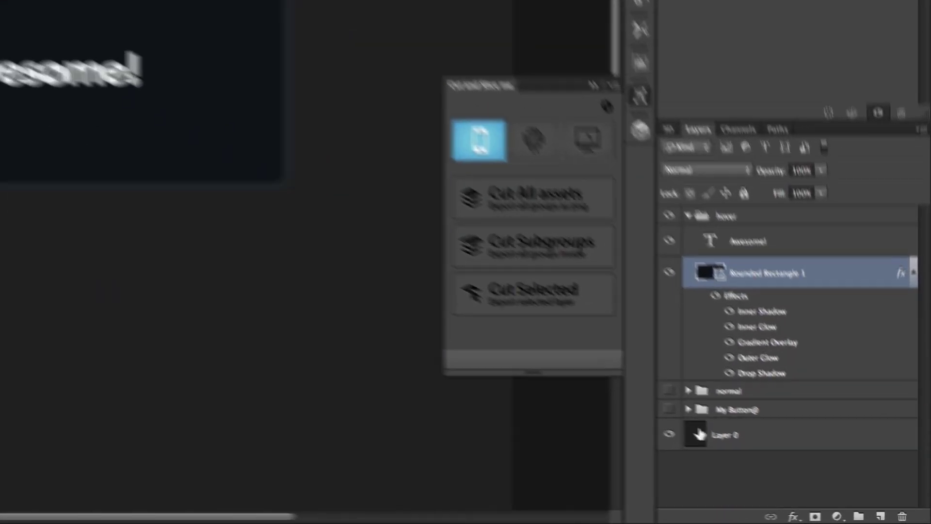
Step: Delete the duplicate Awesome! text and Rounded Rectangle 1 layers from My Button@
left_click(769, 447)
scroll(779, 449, "down", 3)
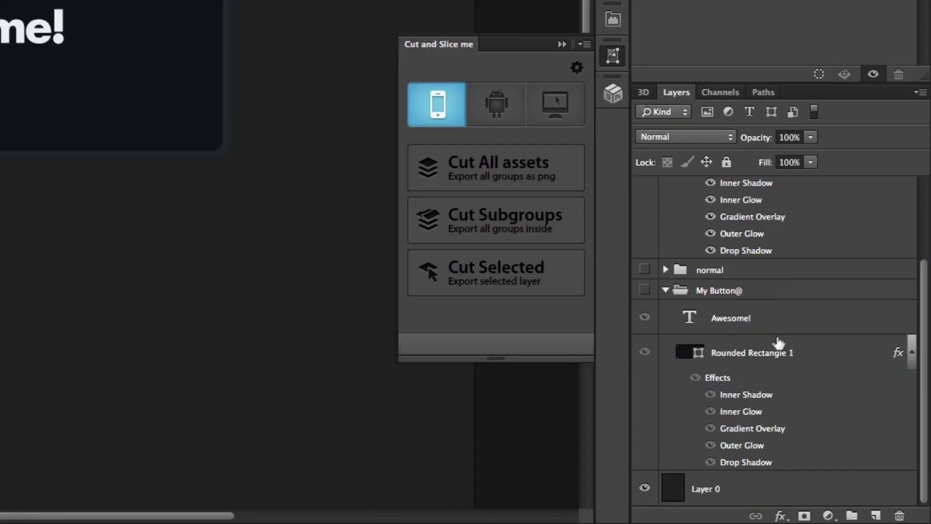
left_click(783, 322)
left_click(788, 356, "shift")
key("Delete")
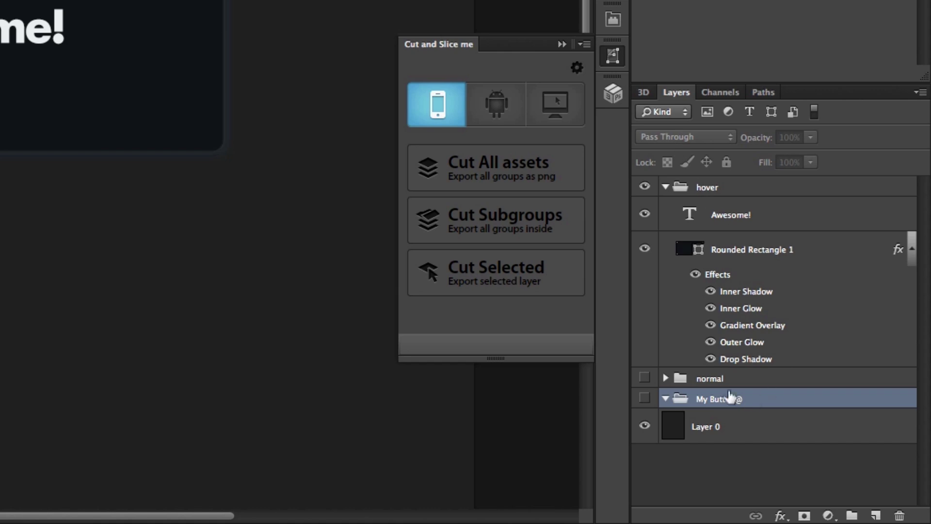
Step: Move the normal and hover groups into My Button@, showing hover and hiding normal
left_click(666, 187)
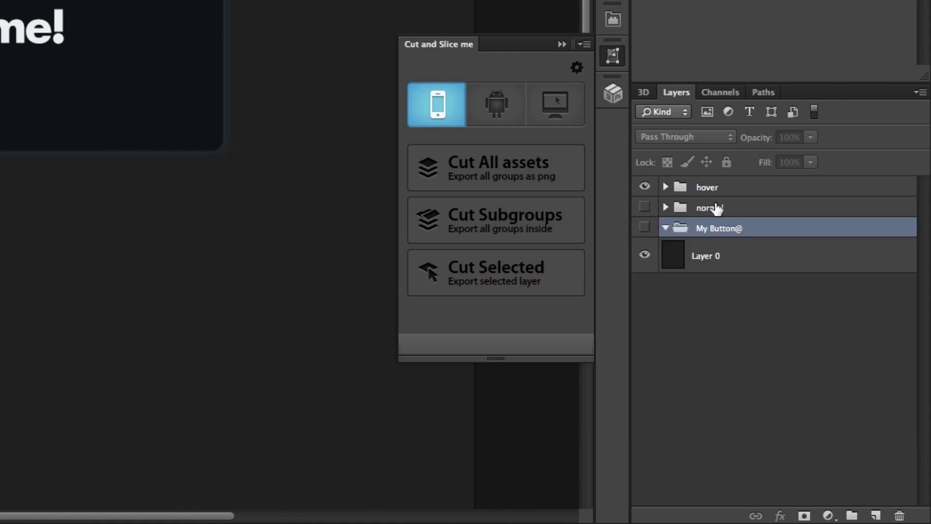
left_click_drag(717, 208, 717, 228)
left_click_drag(715, 194, 717, 216)
left_click(644, 186)
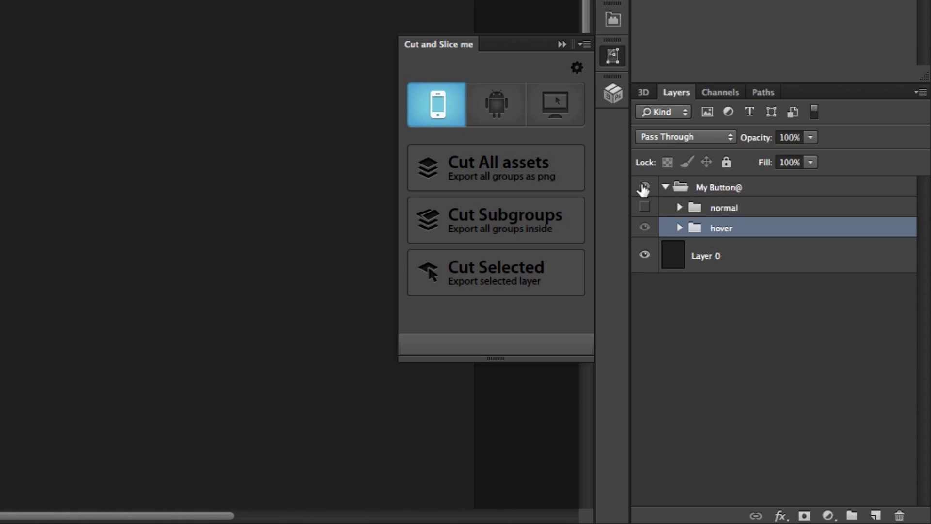
left_click(644, 207)
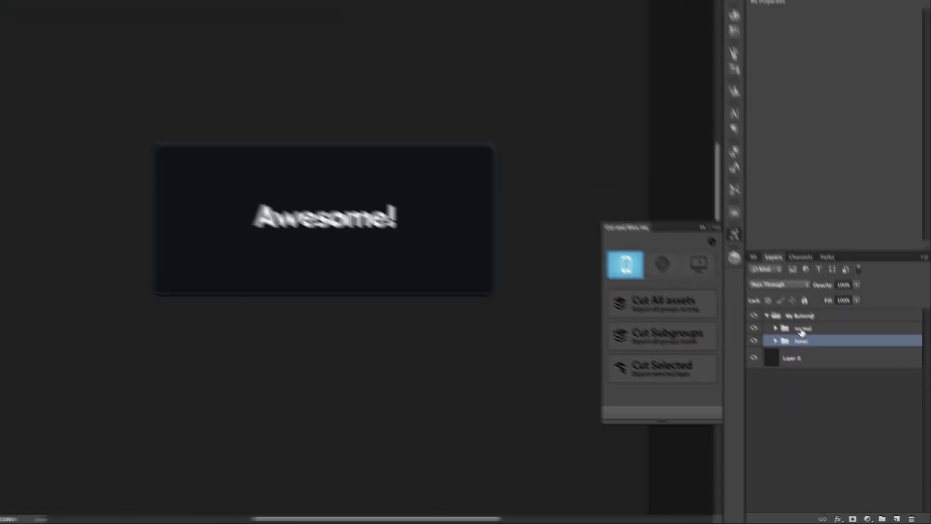
left_click(801, 331)
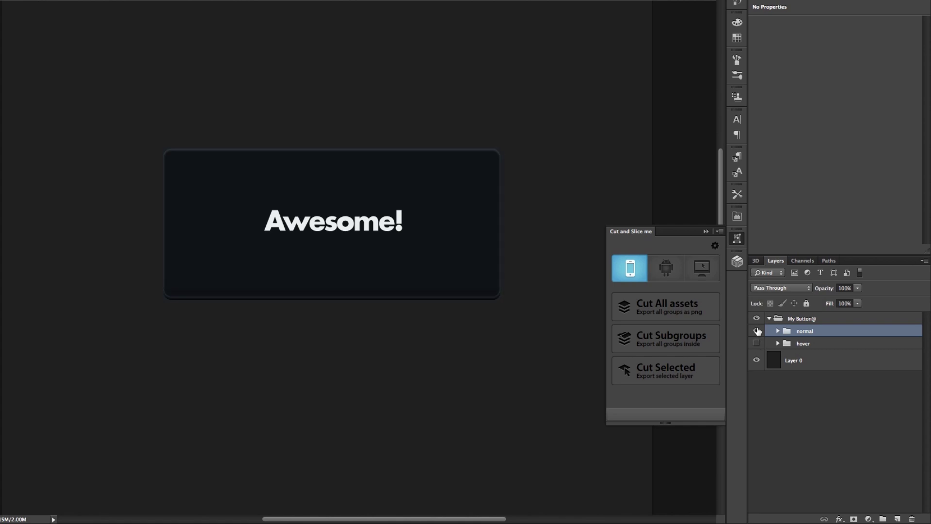
mouse_move(757, 345)
left_mouse_down()
mouse_move(757, 332)
mouse_move(756, 345)
left_mouse_up()
Step: Rename the My Button@ group to 'My Button_BTN'
double_click(803, 318)
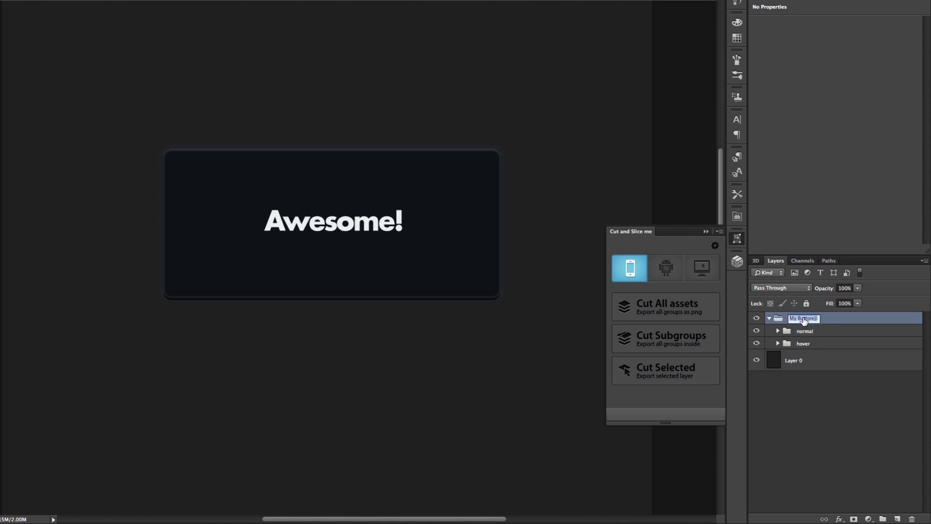
key("Right")
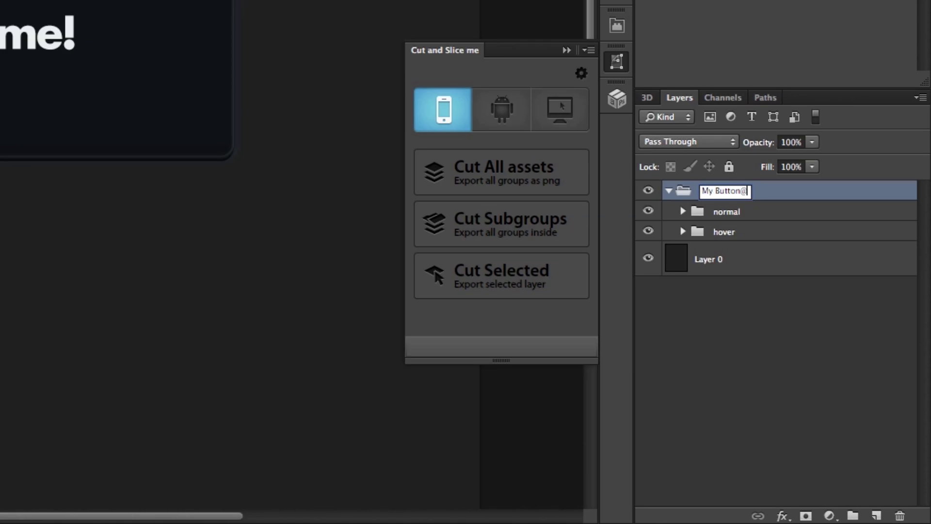
key("BackSpace")
type("_BTN")
key("Return")
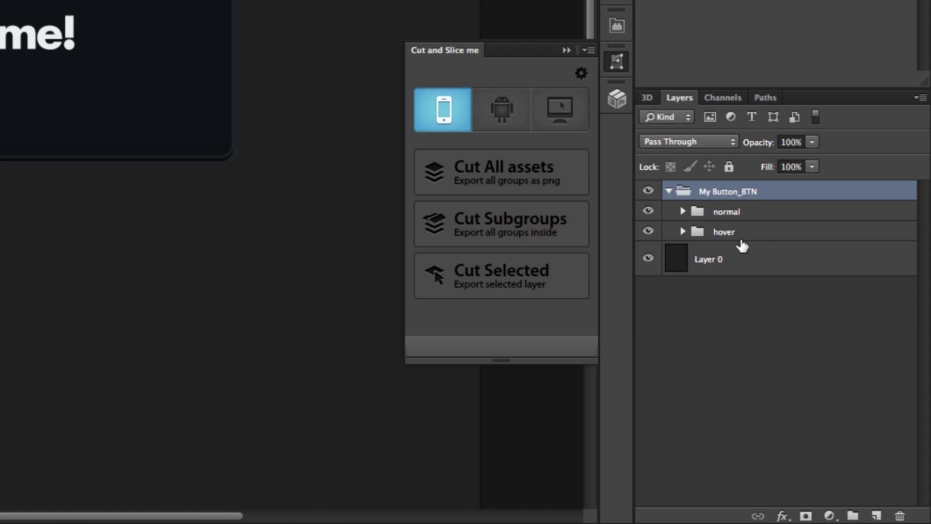
key("super+Tab")
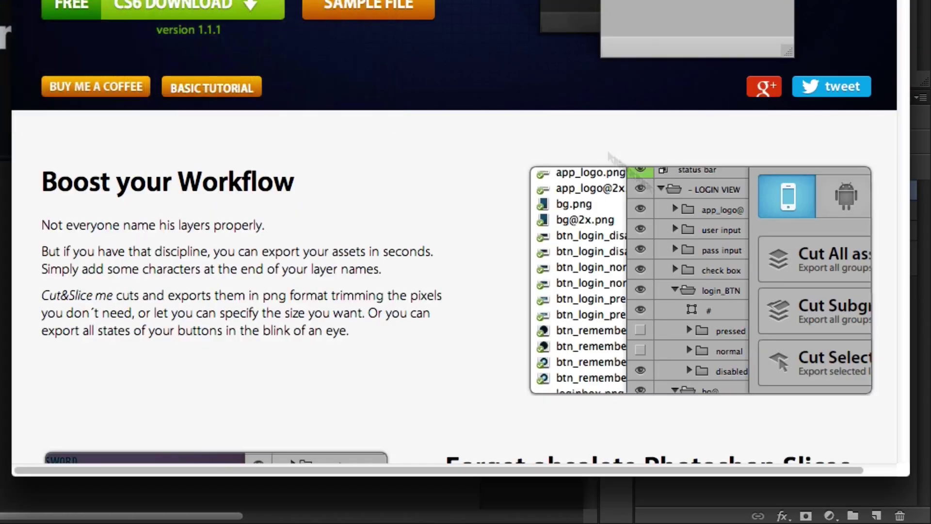
Step: Scroll the Cut&Slice me page to the Boost your Workflow section on _BTN naming
scroll(653, 208, "down", 10)
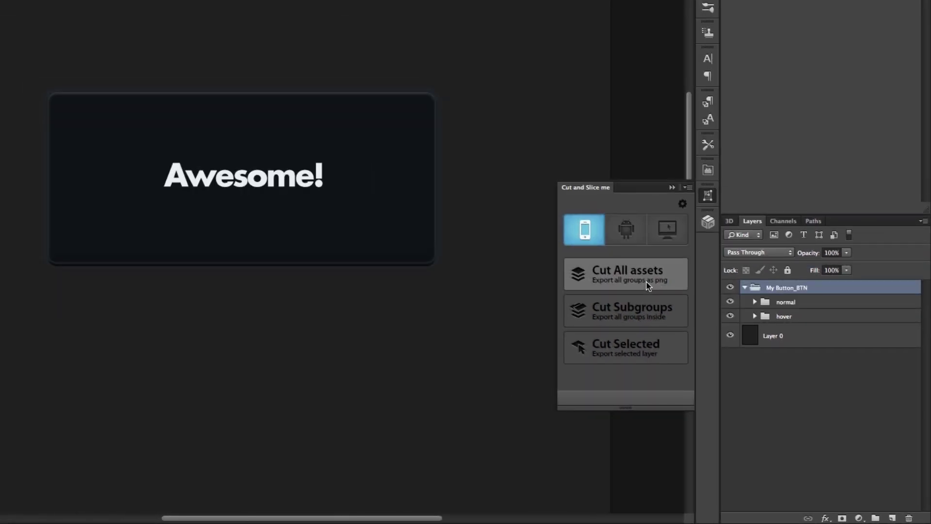
Step: Export the My Button_BTN states as iPhone PNG assets with Cut All assets
left_click(525, 180)
key("super+Tab")
key("super+Tab")
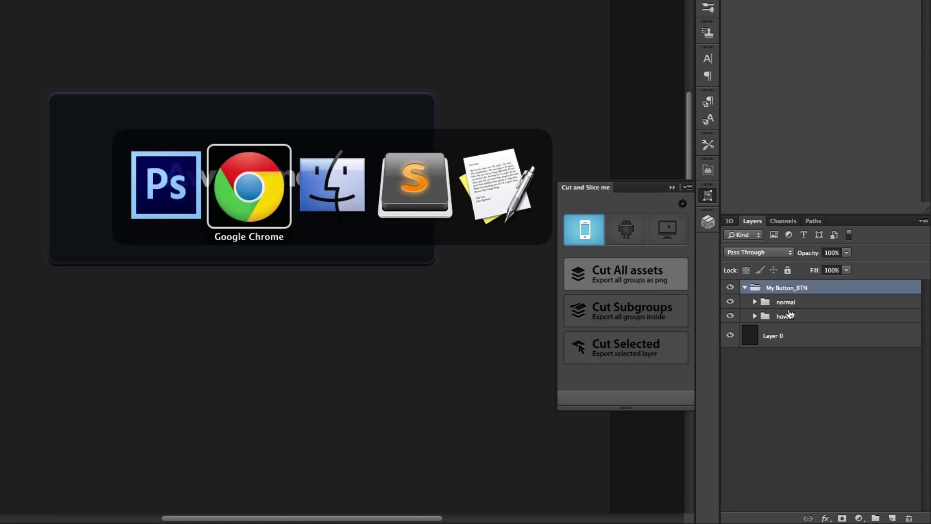
key("Up")
key("Right")
key("space")
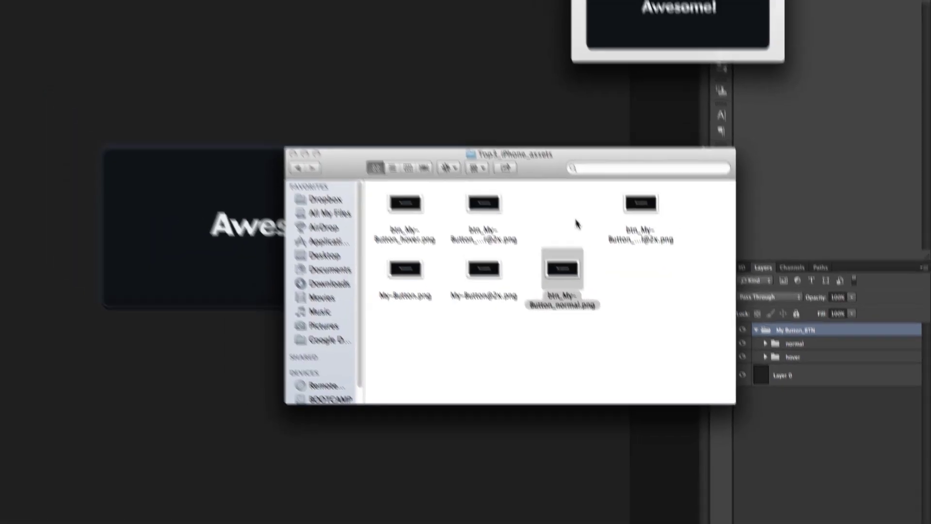
key("Down")
key("Up")
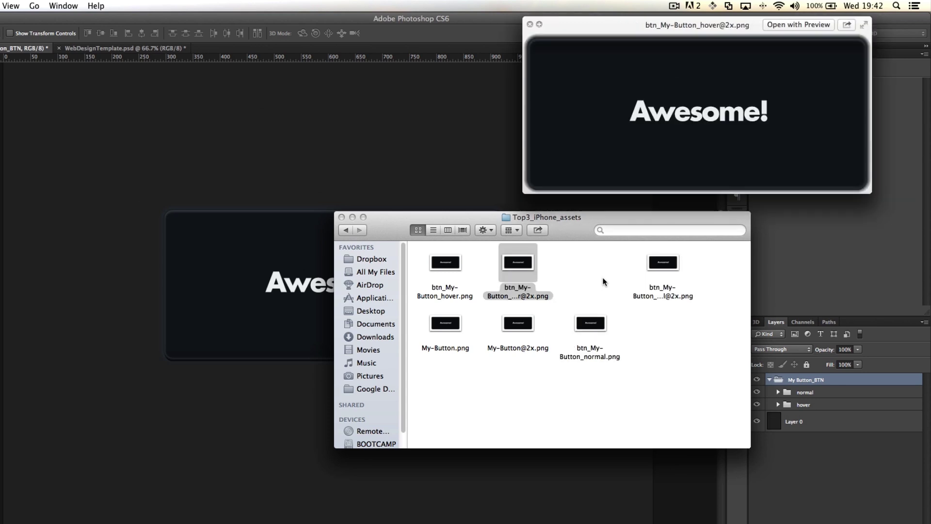
key("Left")
key("Down")
key("Right")
key("Left")
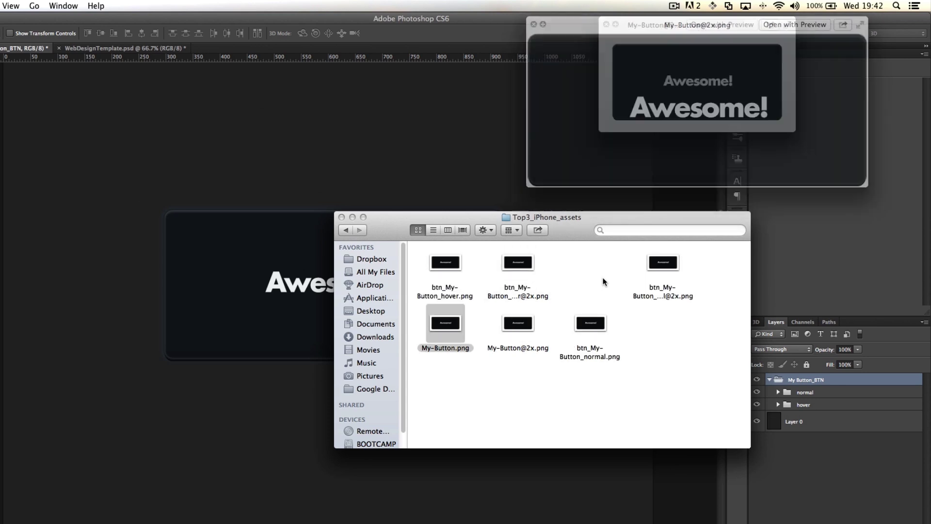
key("space")
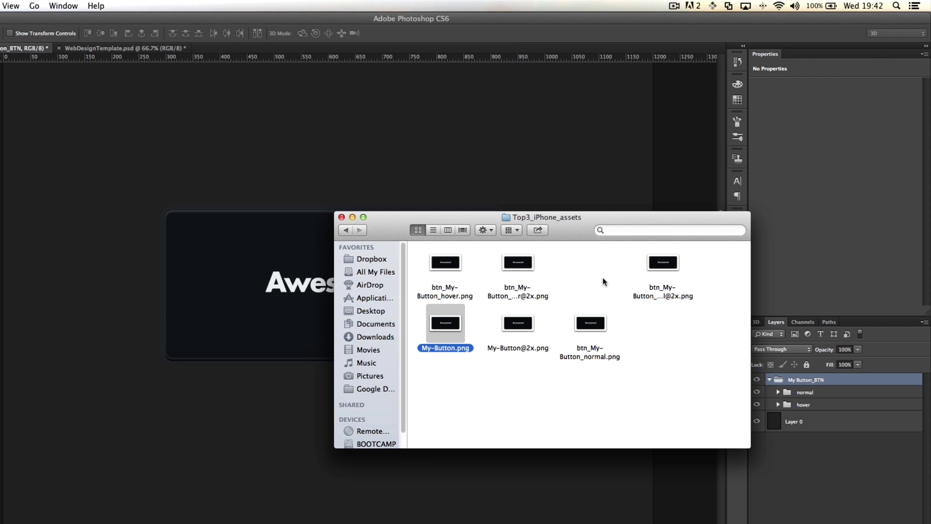
key("super+Tab")
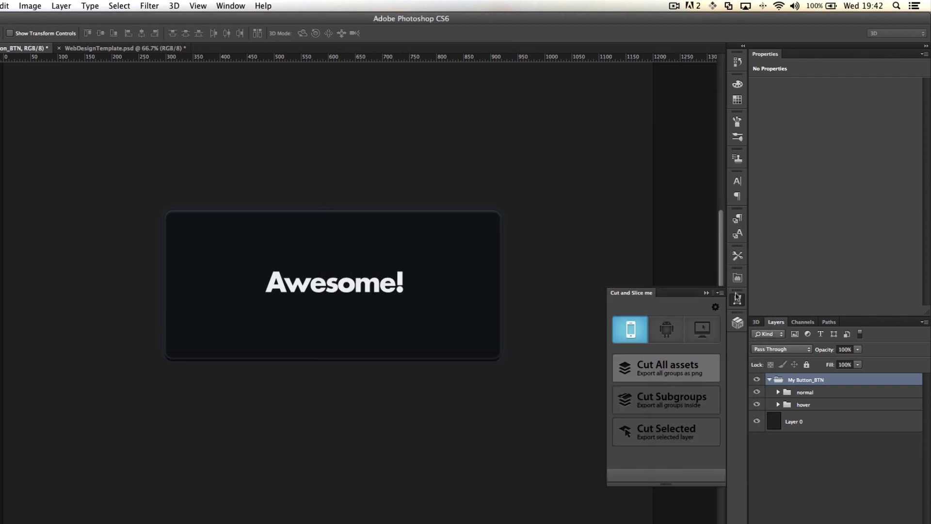